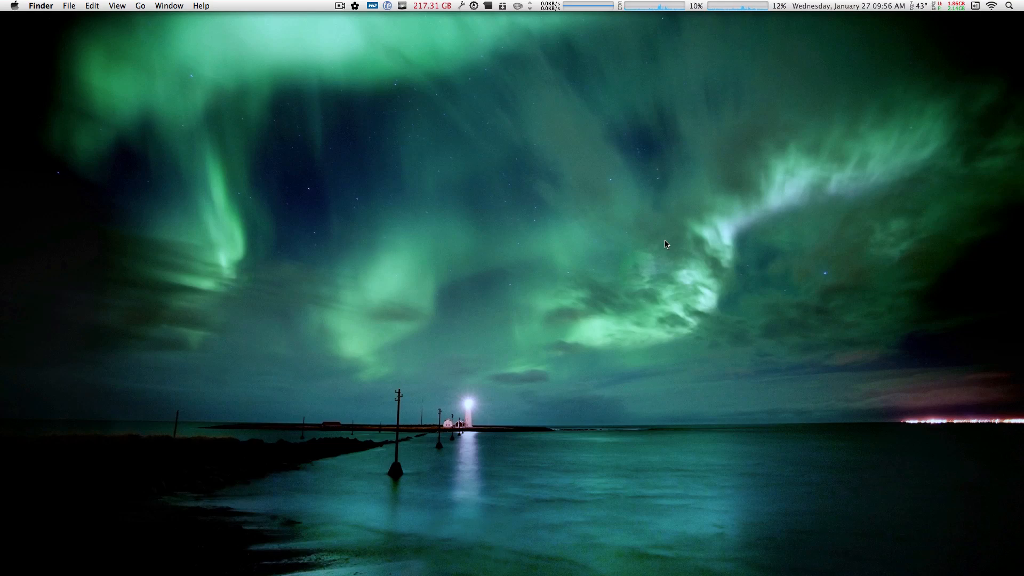
Show and hide Blast's recent-files list from the menu bar twice
left_click(355, 6)
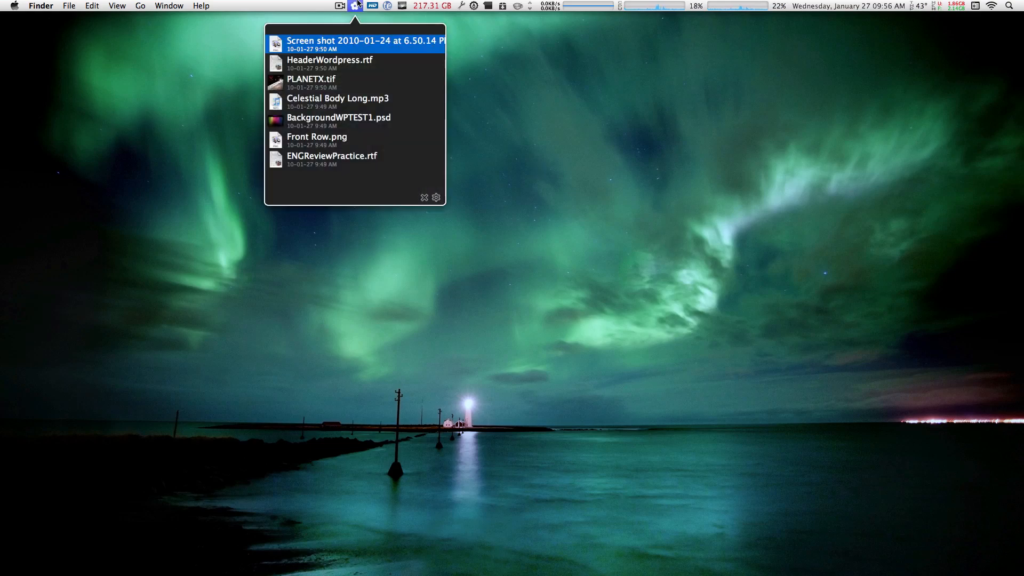
left_click(355, 5)
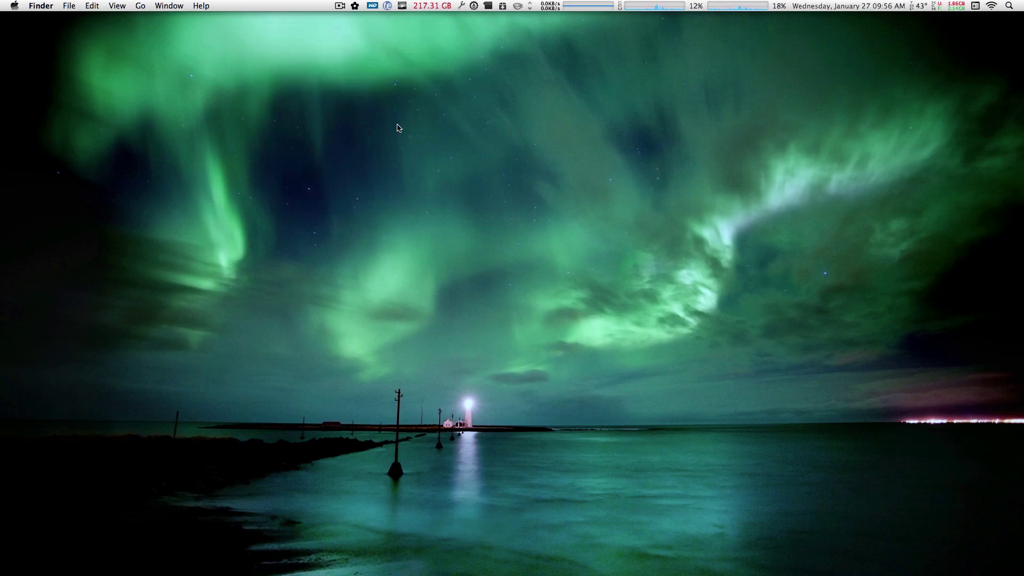
left_click(359, 6)
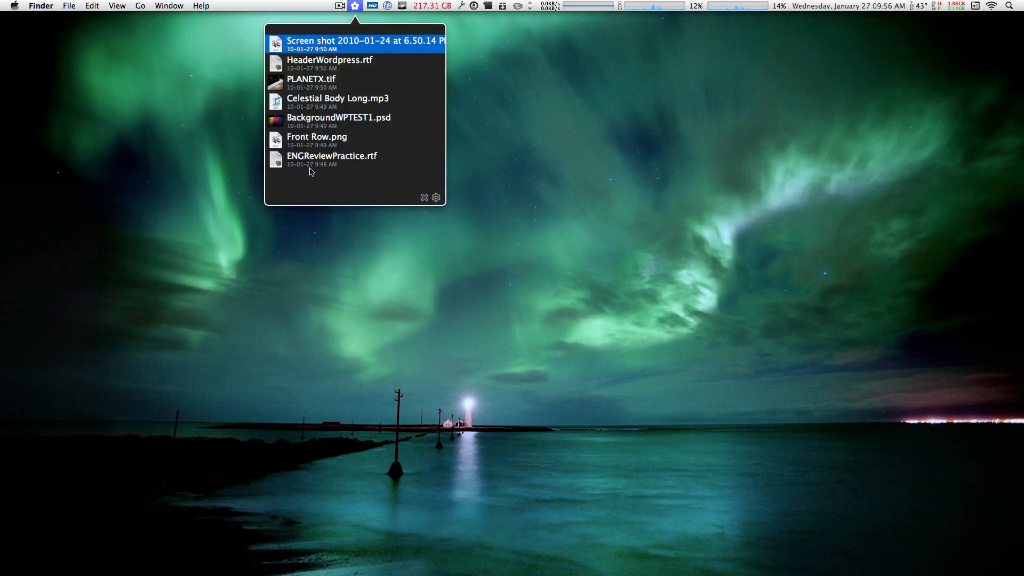
left_click(355, 6)
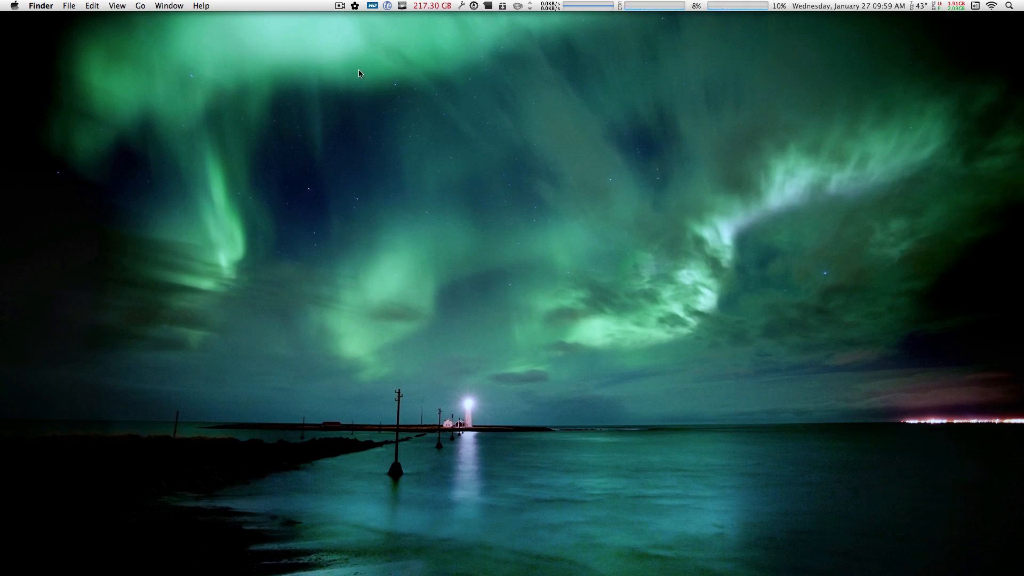
Reopen Front Row.png from Blast's recent files, then quit its image window
left_click(355, 7)
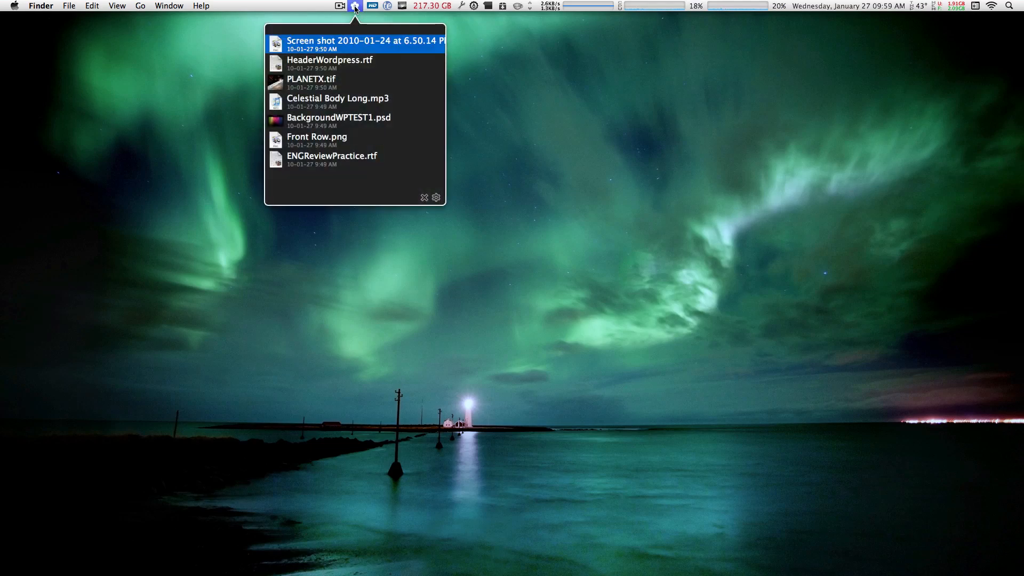
left_click(332, 140)
left_click(334, 144)
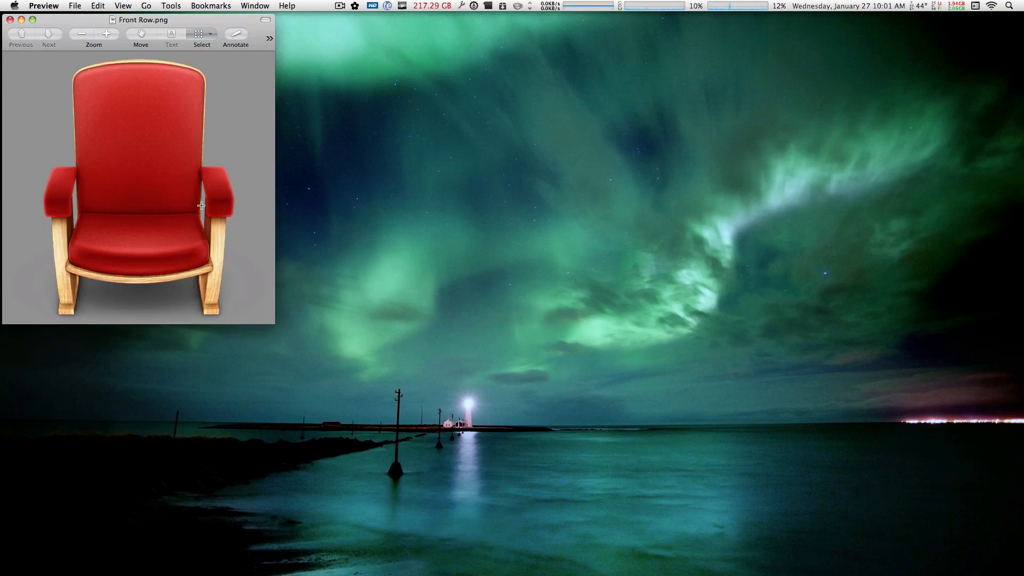
key("super+q")
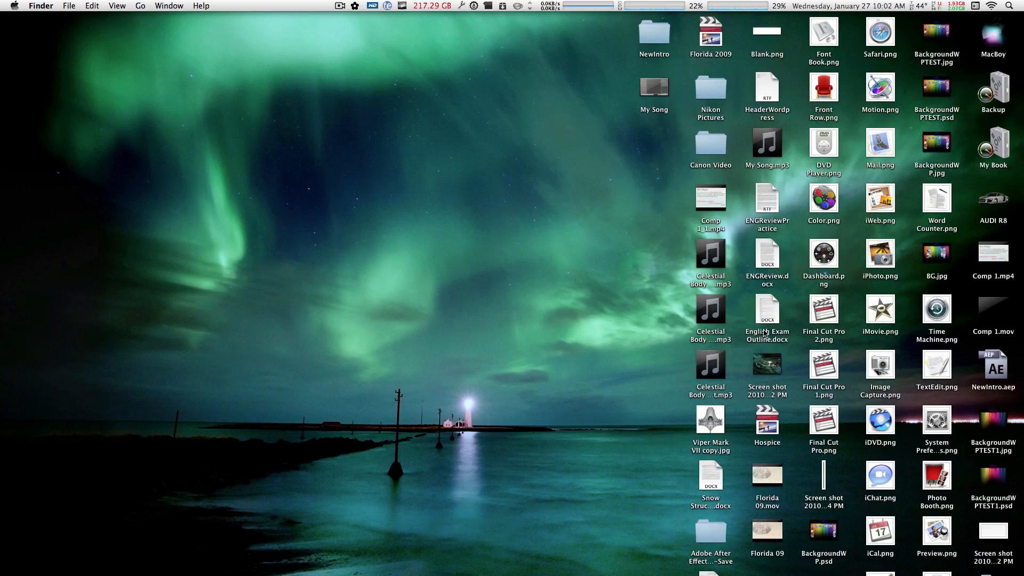
Open ENGReviewPractice in TextEdit from the desktop, then start a Finder search for 'exam'
right_click(769, 219)
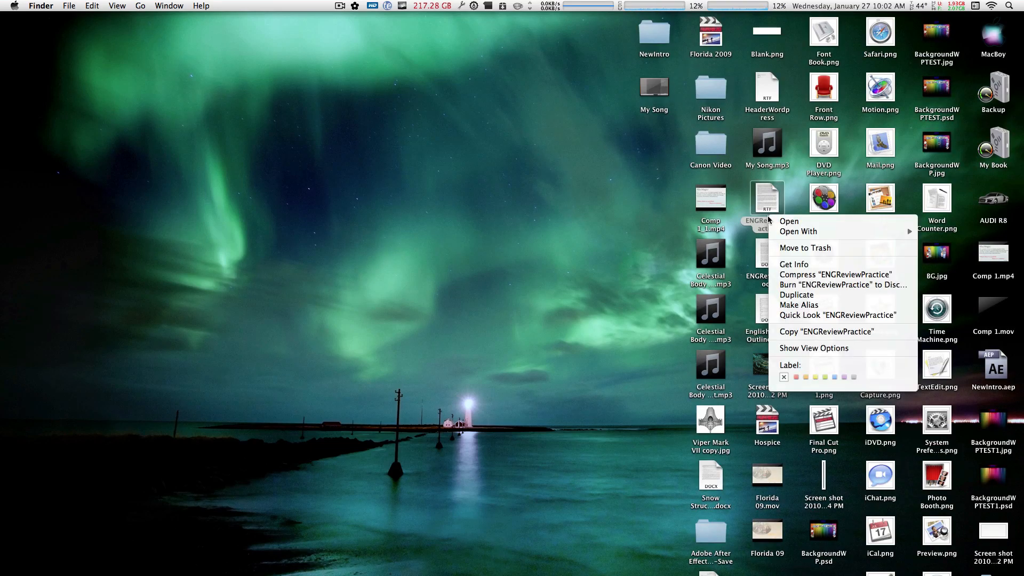
left_click(799, 230)
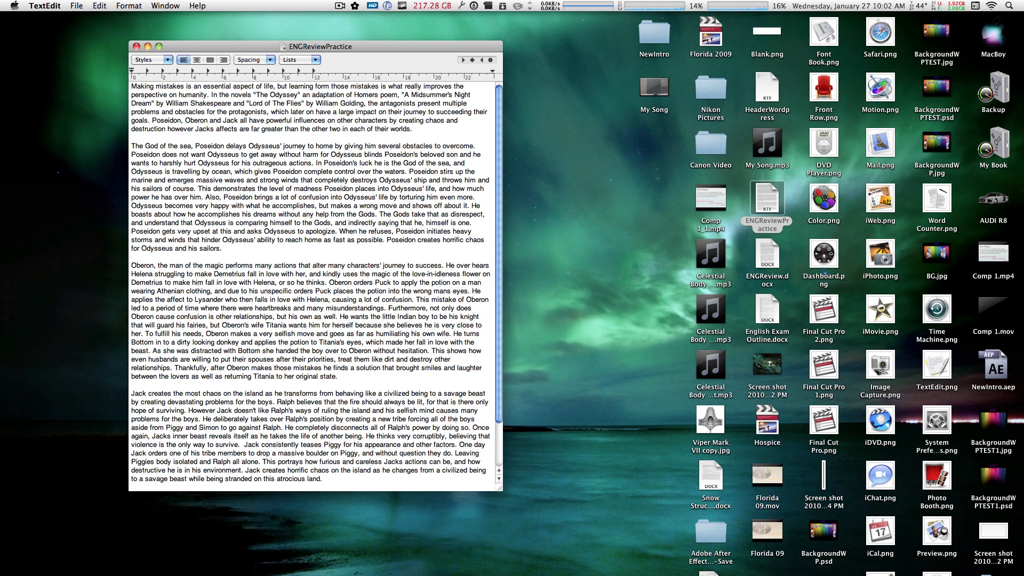
left_click(639, 302)
key("super+shift+a")
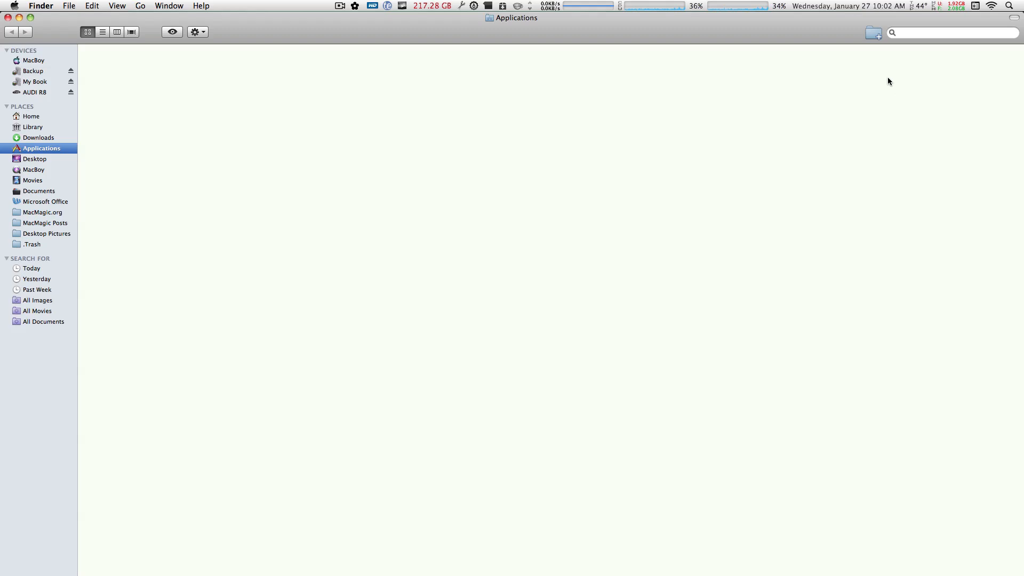
left_click(943, 32)
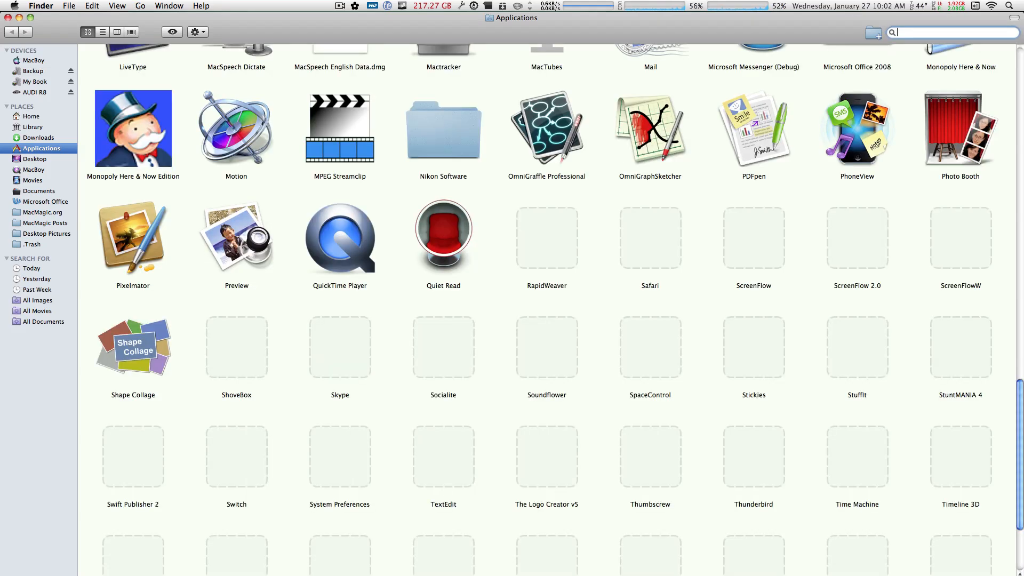
type("exam")
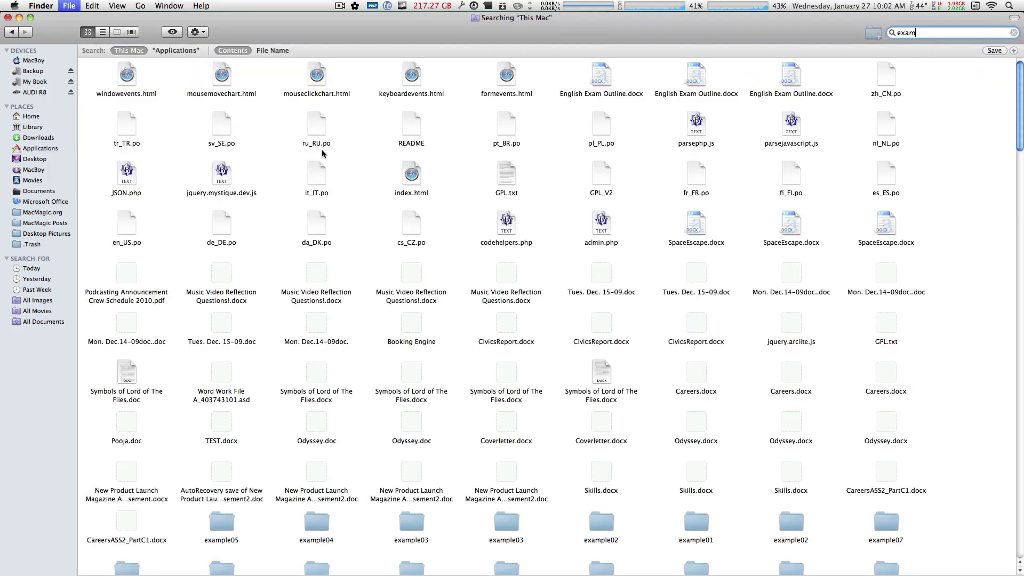
Close the search results, check TextEdit's Open Recent list, and quit TextEdit
key("super+w")
left_click(77, 5)
mouse_move(99, 38)
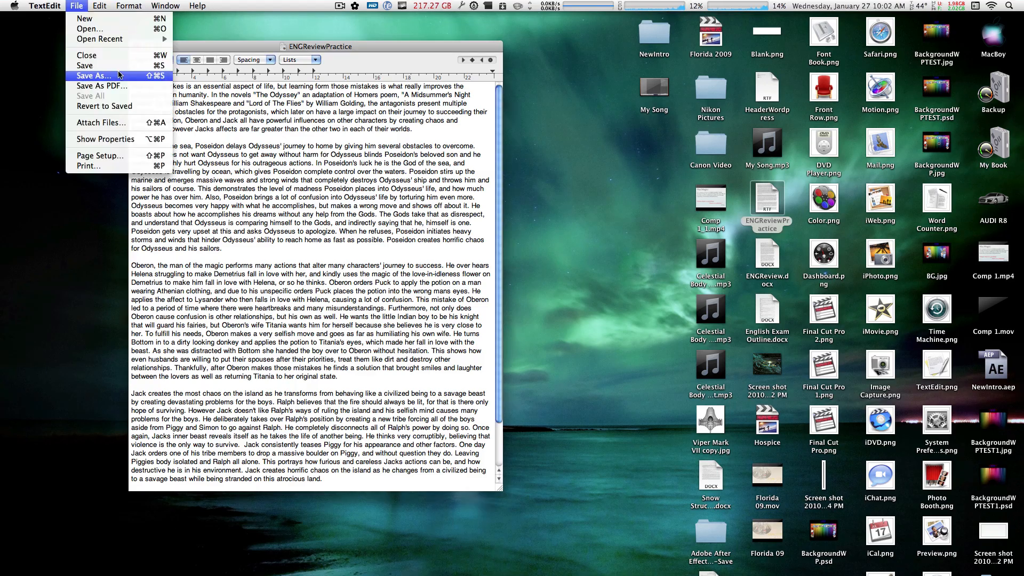
left_click(351, 236)
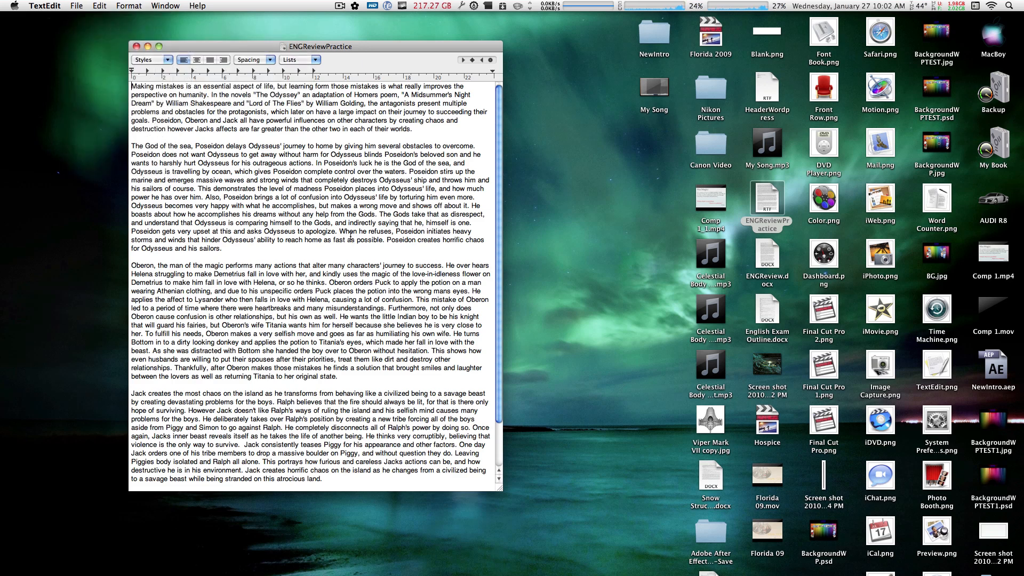
key("super+q")
Deselect ENGReviewPractice and hide all desktop icons, leaving only the aurora wallpaper
left_click(346, 229)
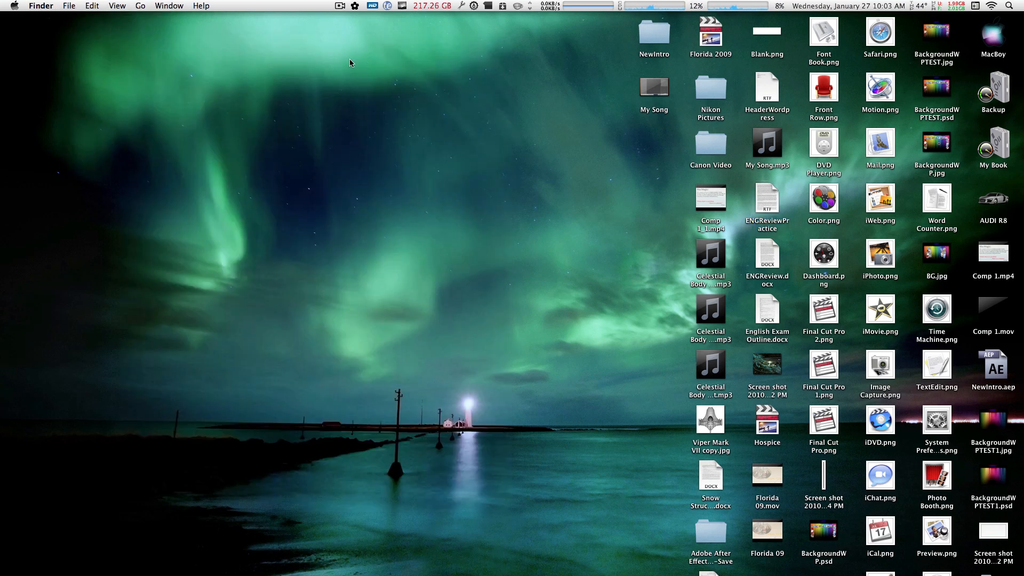
key("super+F3")
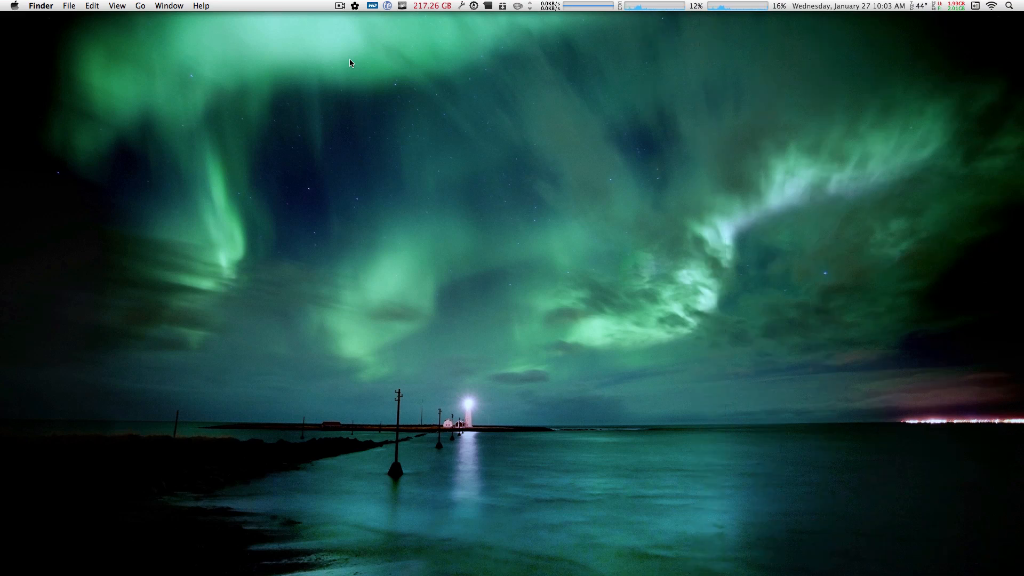